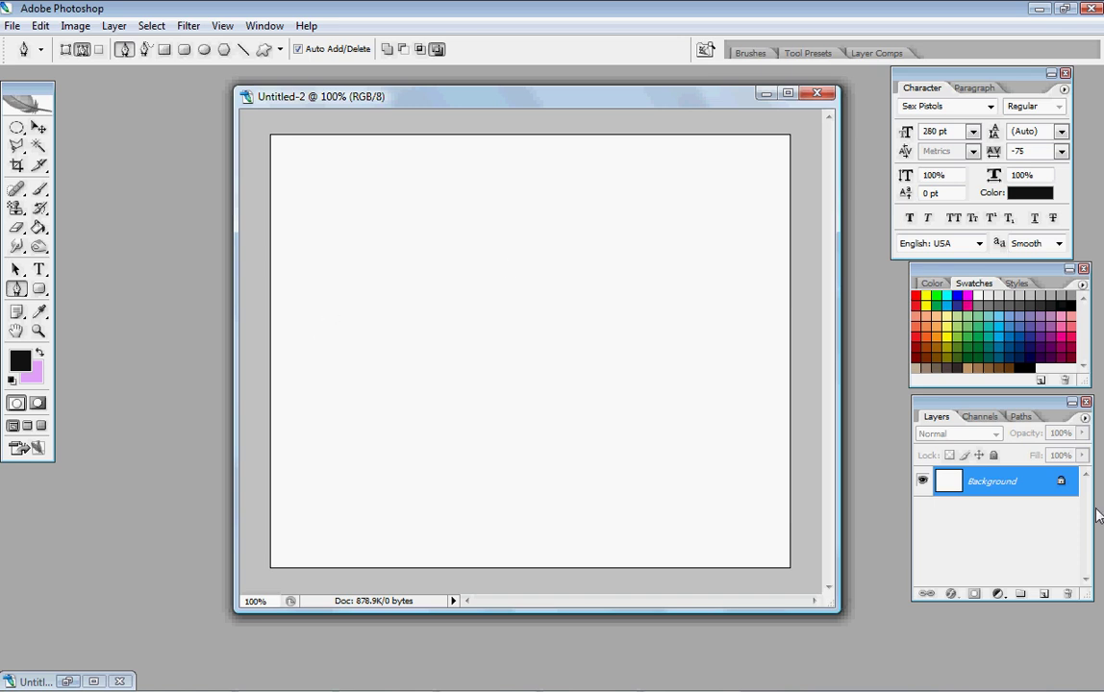
# Step: On a new empty layer, draw a five-anchor zigzag Pen path outlining a rough letter L
pyautogui.click(1044, 594)
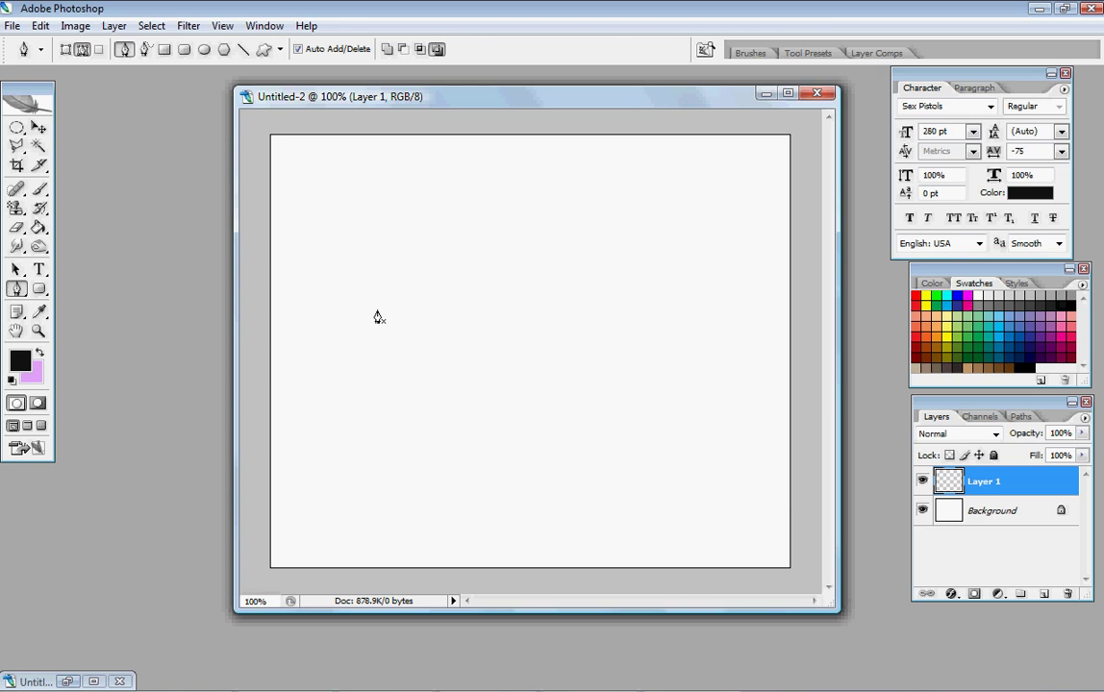
pyautogui.click(406, 265)
pyautogui.click(348, 441)
pyautogui.click(320, 371)
pyautogui.click(440, 445)
pyautogui.click(493, 387)
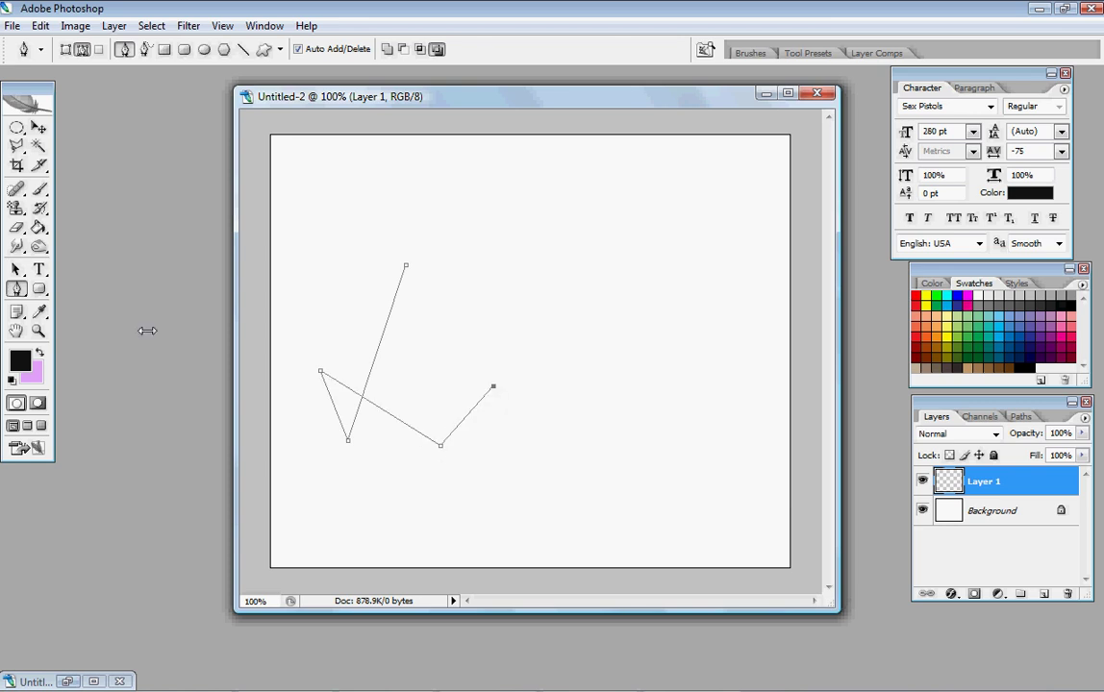
pyautogui.click(20, 293)
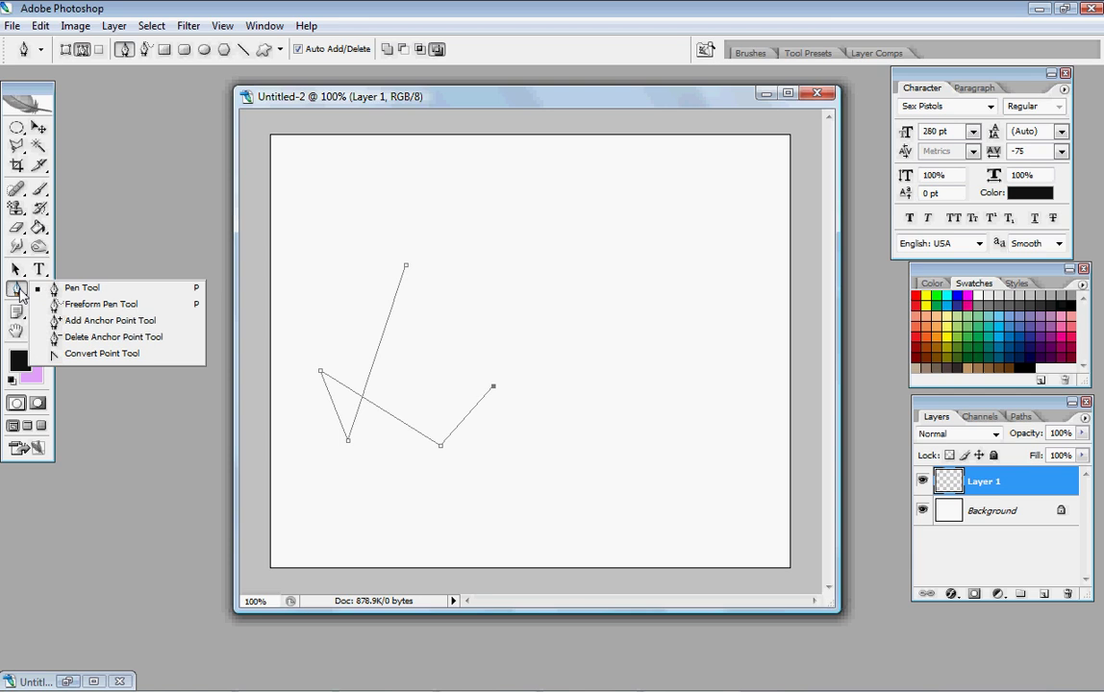
# Step: Convert the L path's top, lower-left, bottom and lower-right anchors into smooth curves
pyautogui.click(101, 354)
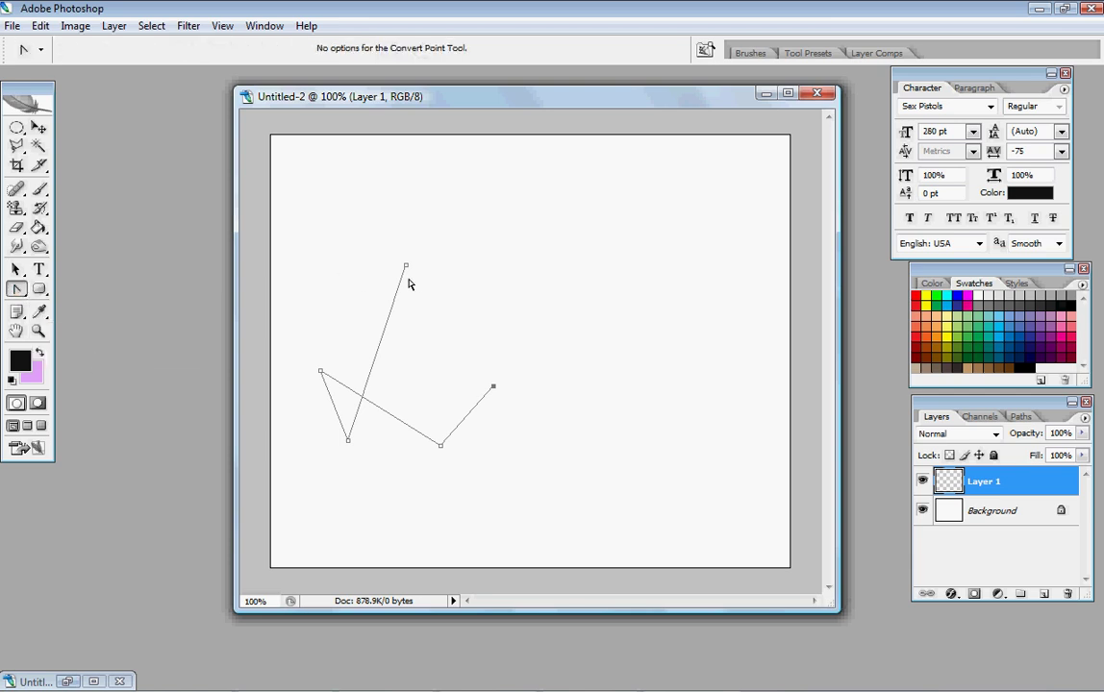
pyautogui.moveTo(406, 266); pyautogui.dragTo(474, 233)
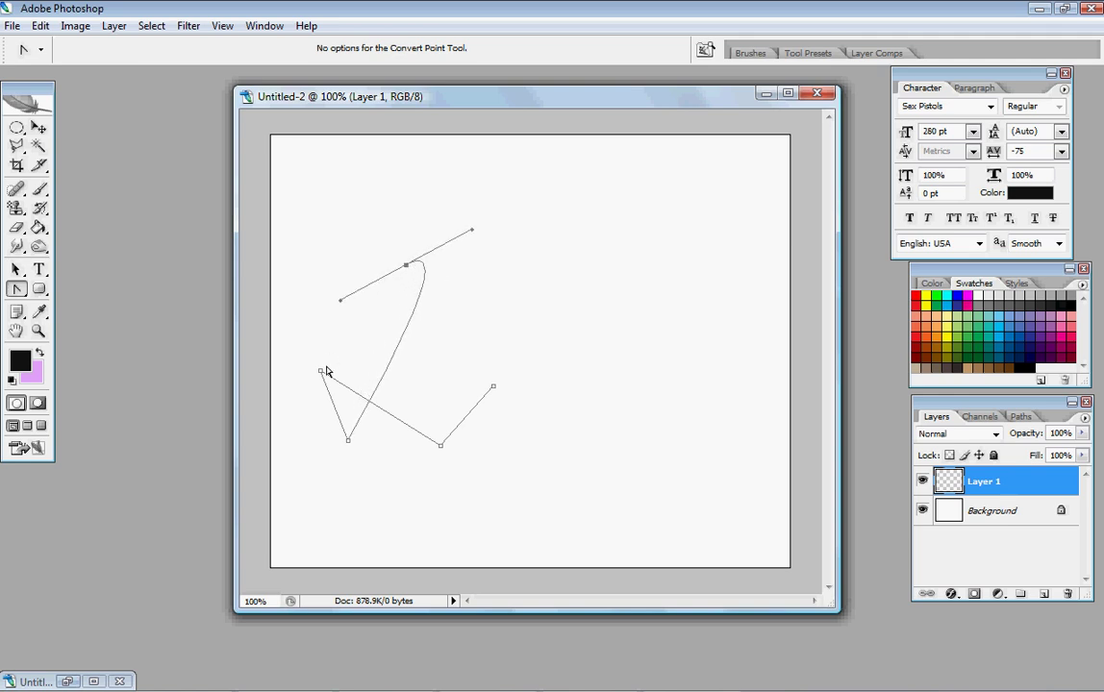
pyautogui.moveTo(322, 373); pyautogui.dragTo(354, 359)
pyautogui.moveTo(349, 444); pyautogui.dragTo(310, 434)
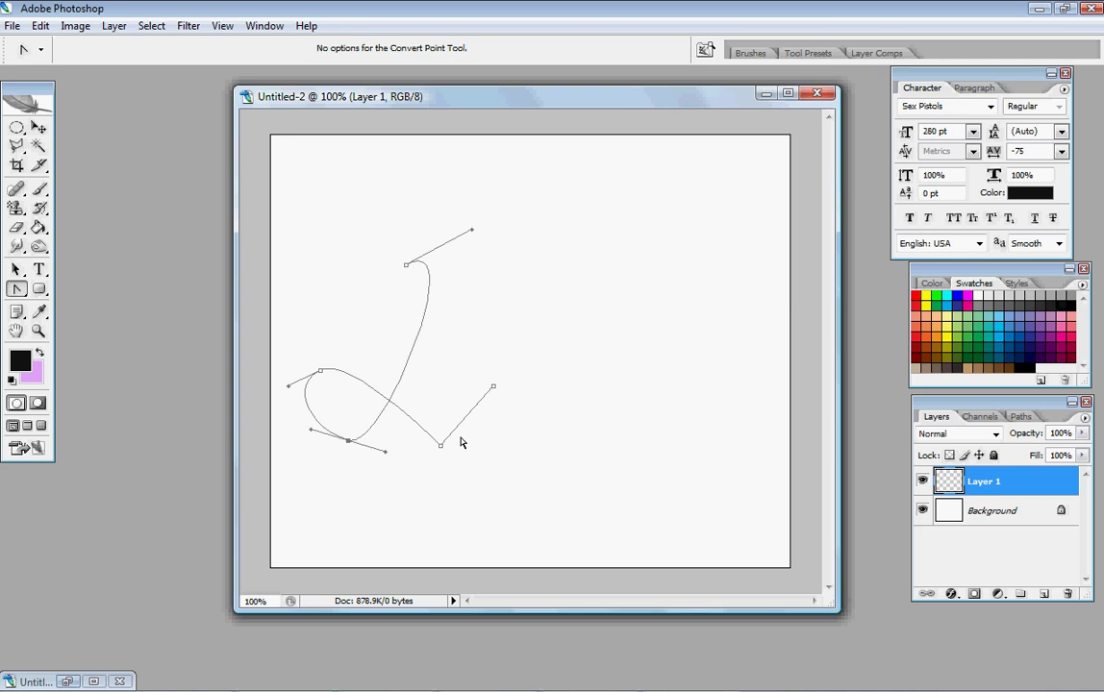
pyautogui.moveTo(444, 448); pyautogui.dragTo(509, 455)
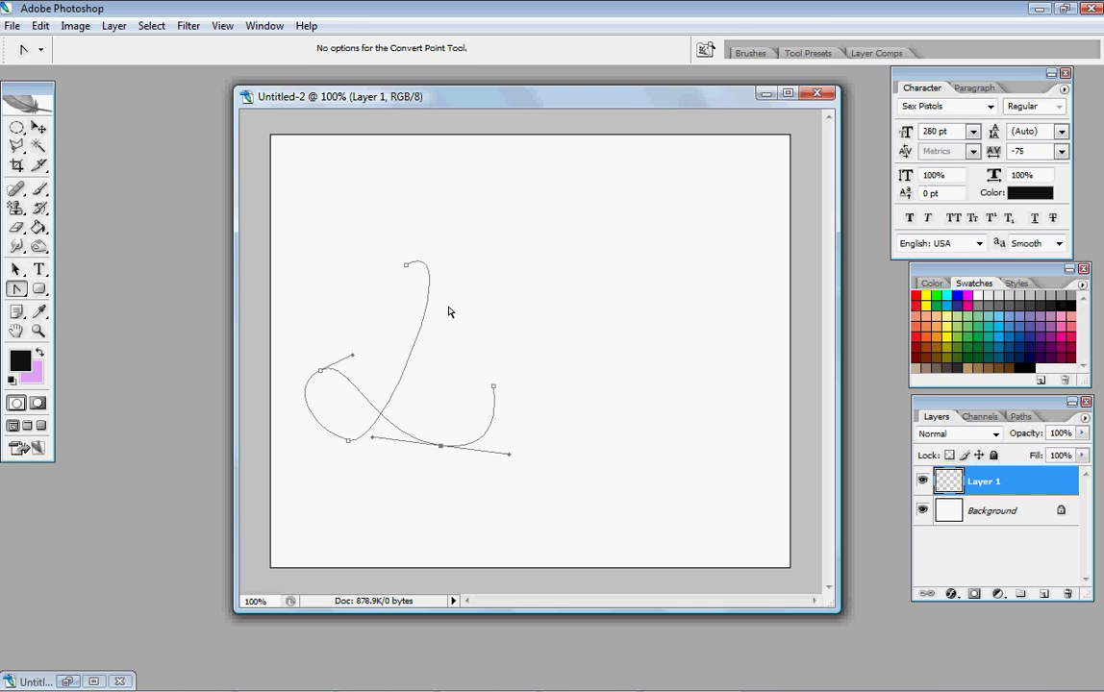
# Step: Select the Brush tool with the 9 px hard round preset
pyautogui.click(35, 192)
pyautogui.click(115, 50)
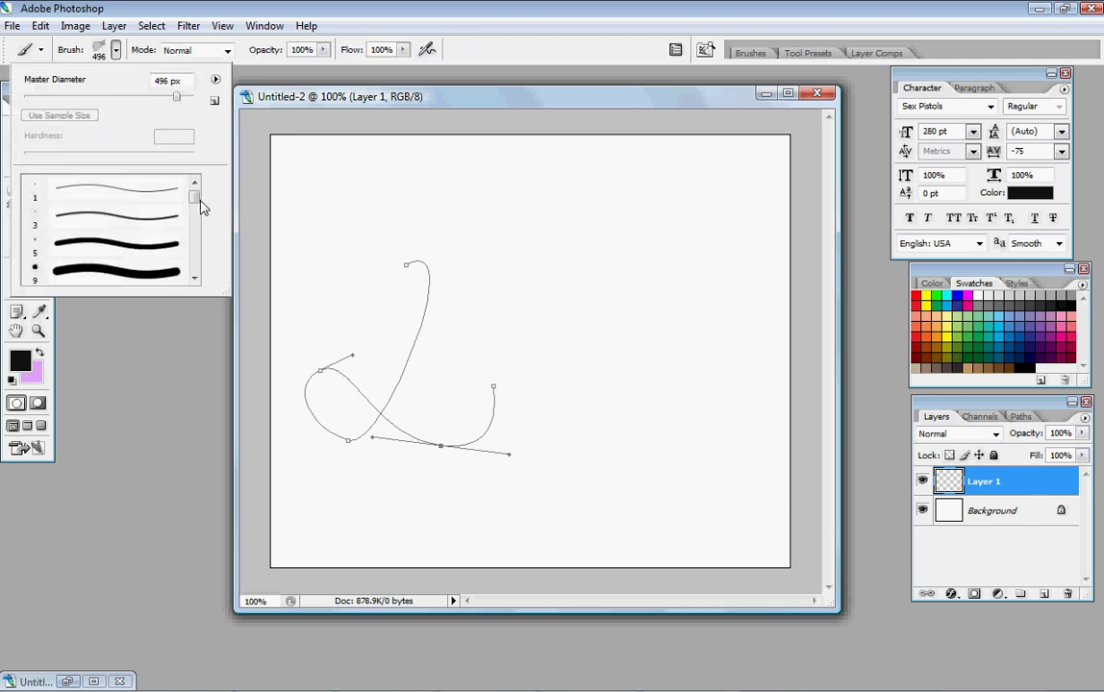
pyautogui.click(63, 271)
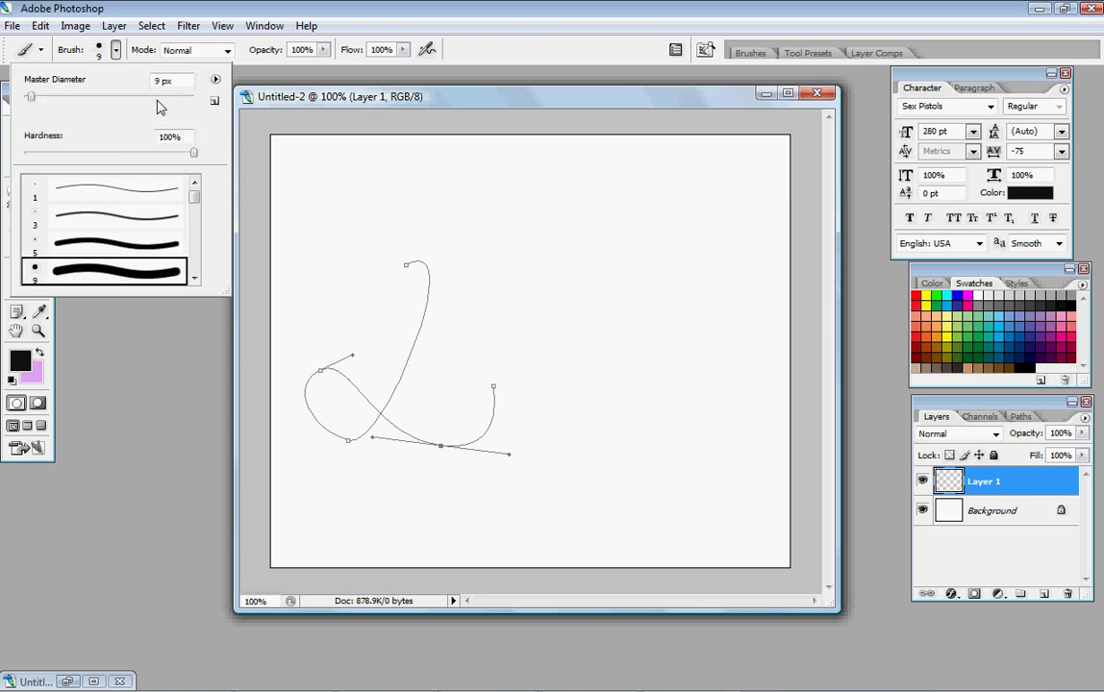
# Step: In Shape Dynamics, set the Size Jitter control to Fade over 500 steps
pyautogui.click(760, 55)
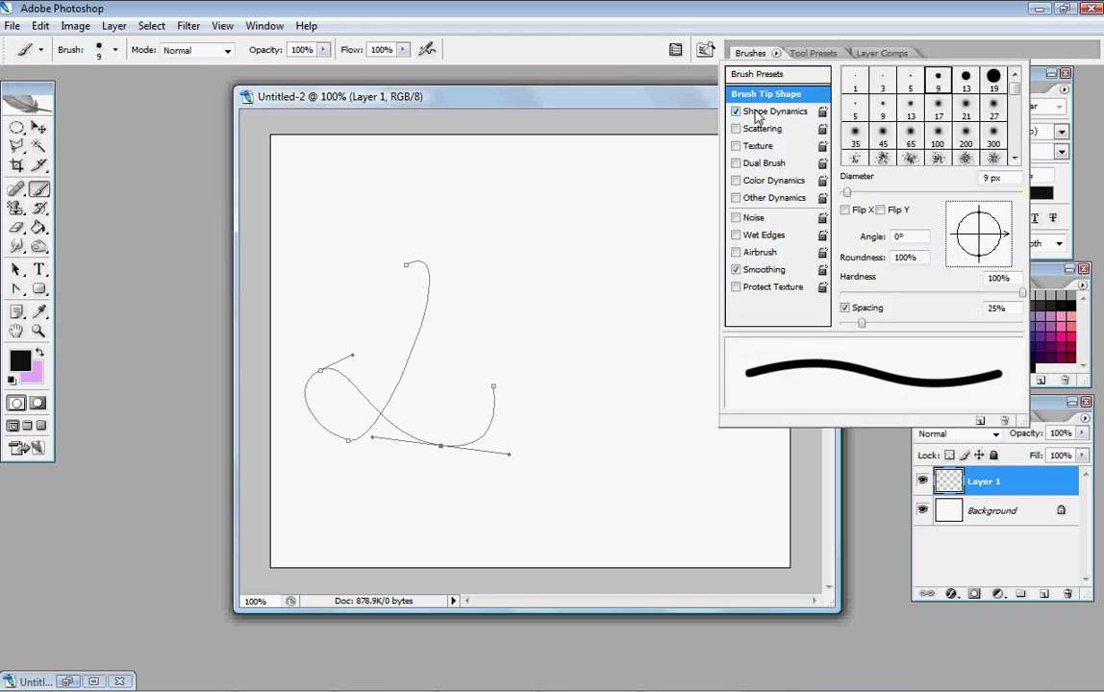
pyautogui.click(757, 112)
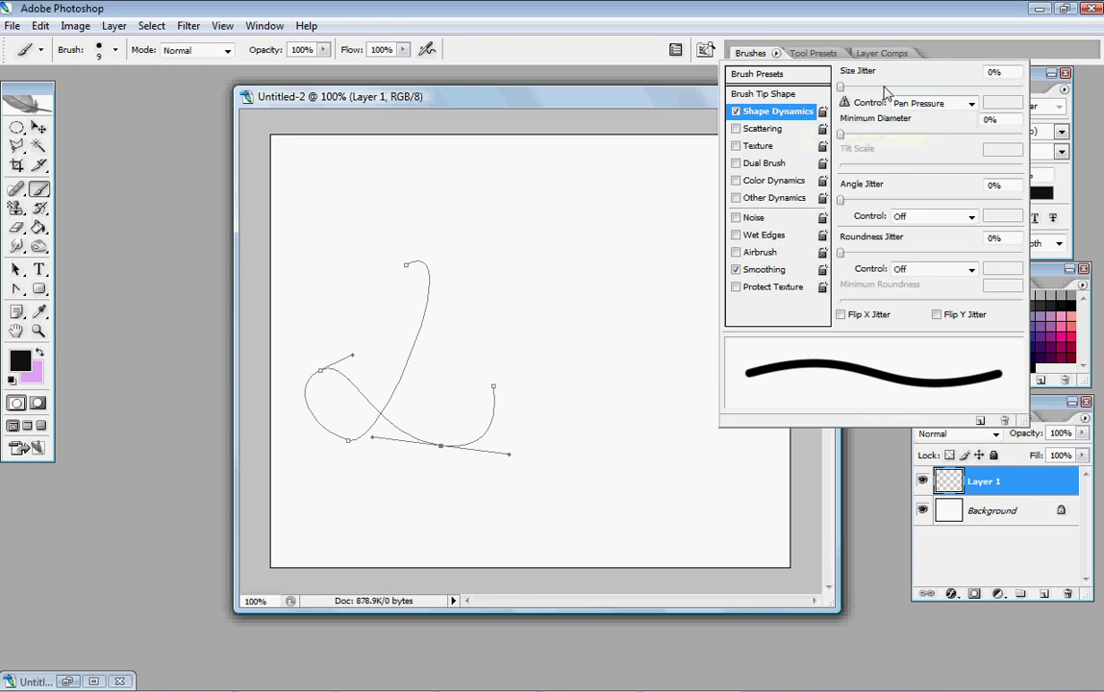
pyautogui.click(921, 104)
pyautogui.click(916, 134)
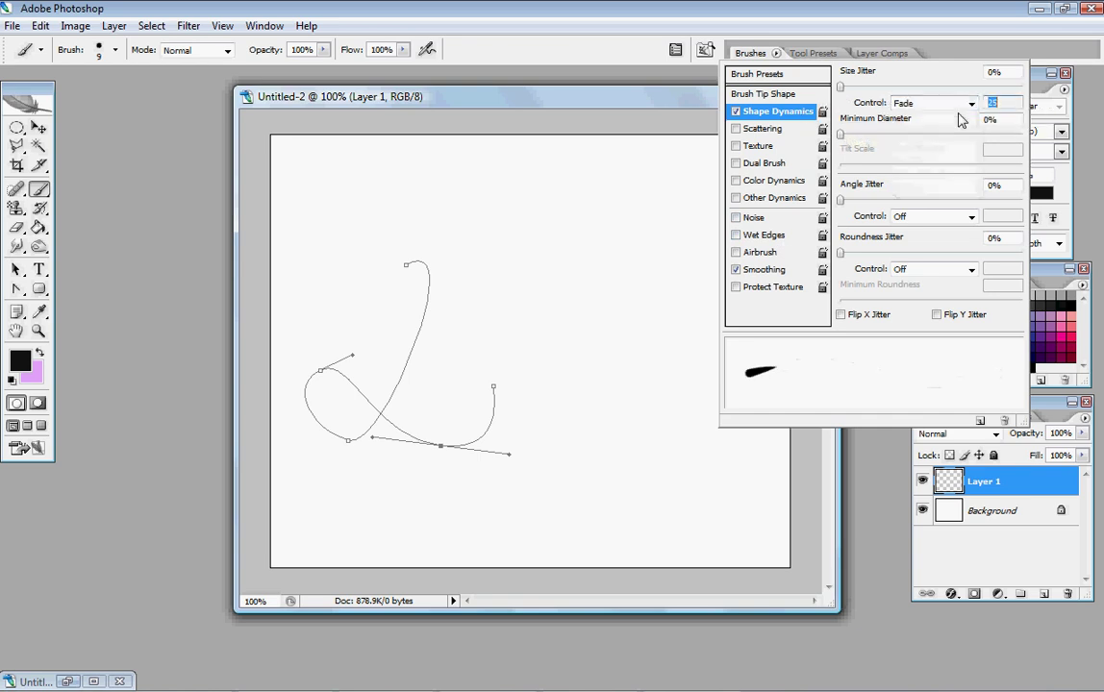
pyautogui.click(1005, 101)
pyautogui.press('BackSpace')
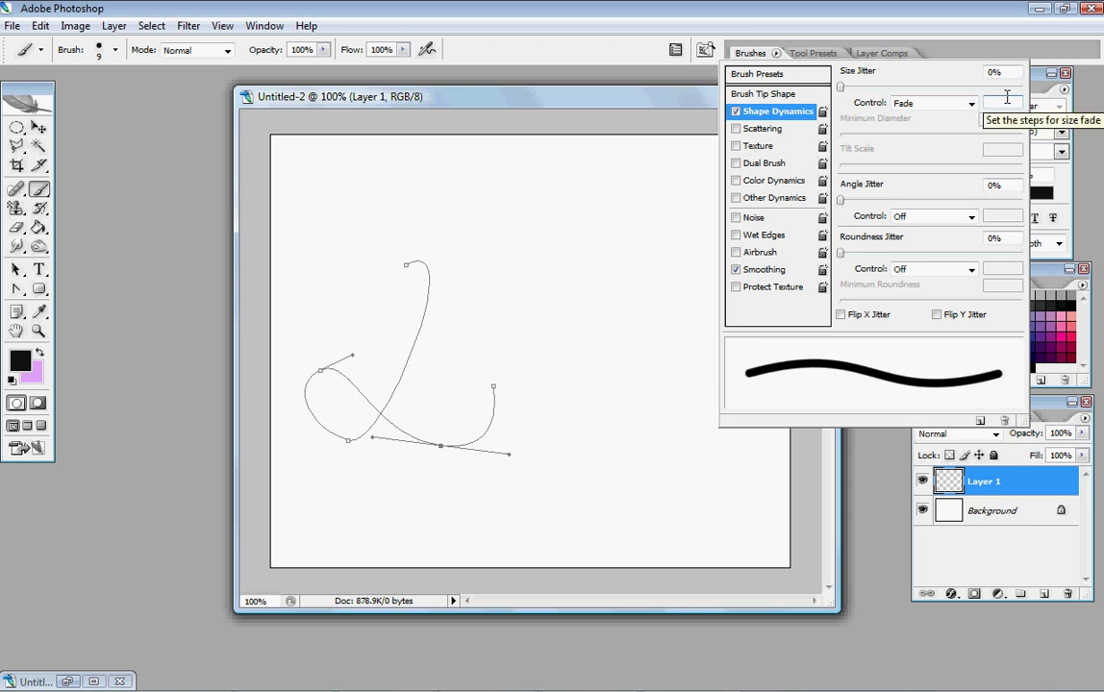
pyautogui.write('500')
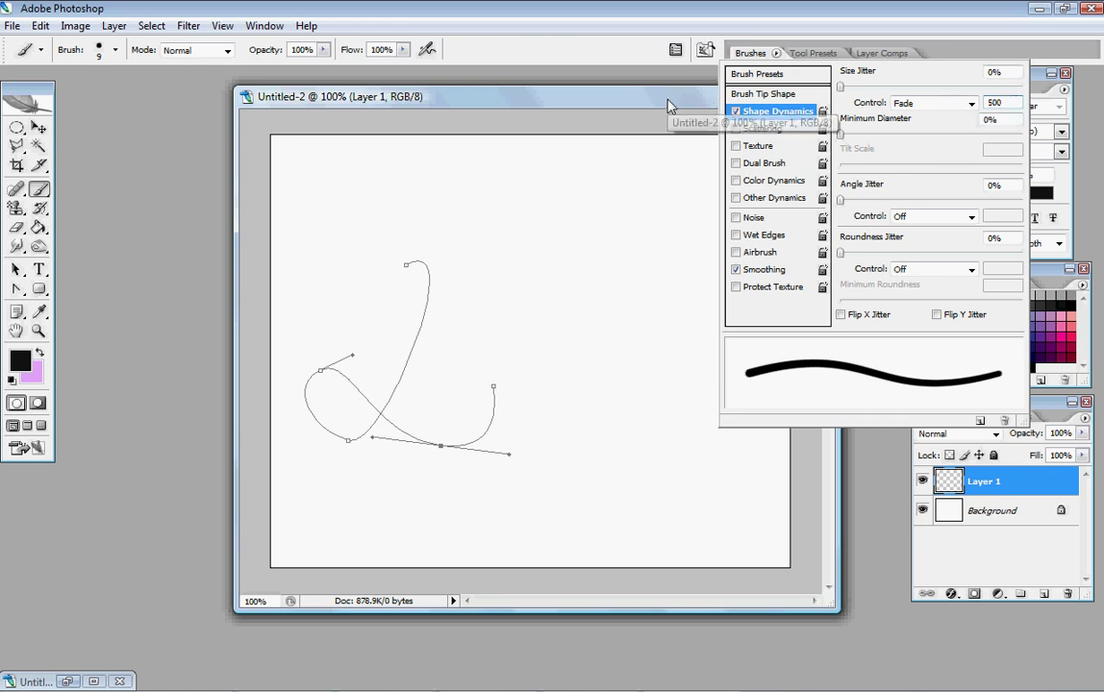
# Step: Stroke the L path with the fading 9 px brush, then delete the path outline
pyautogui.click(564, 100)
pyautogui.click(15, 293)
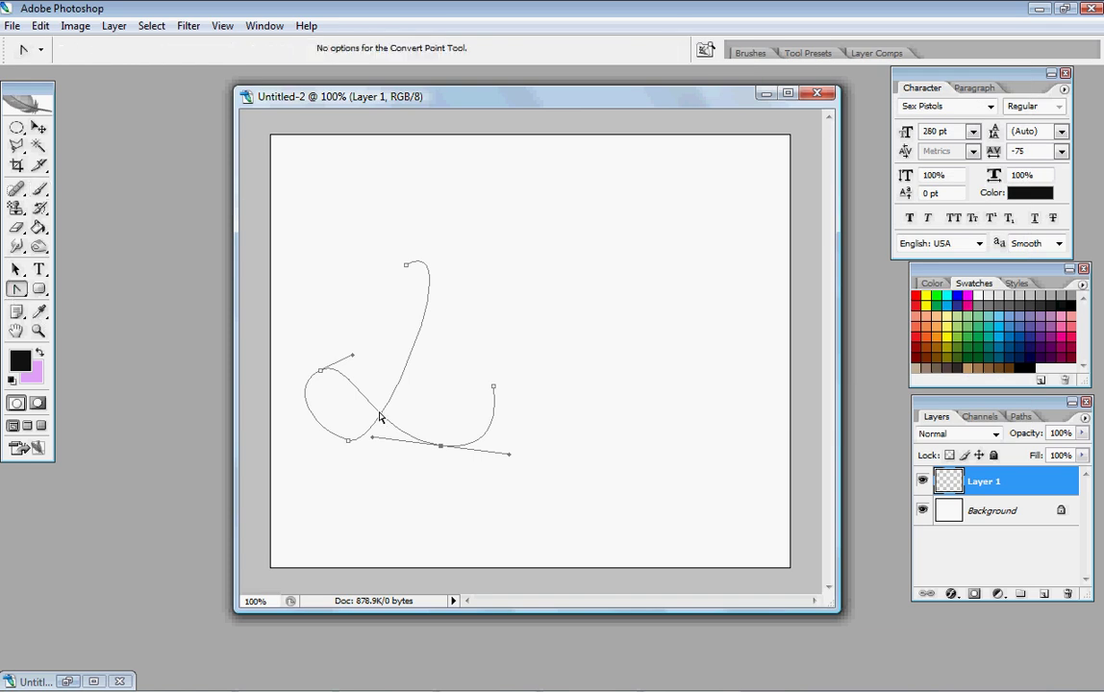
pyautogui.rightClick(499, 374)
pyautogui.click(572, 490)
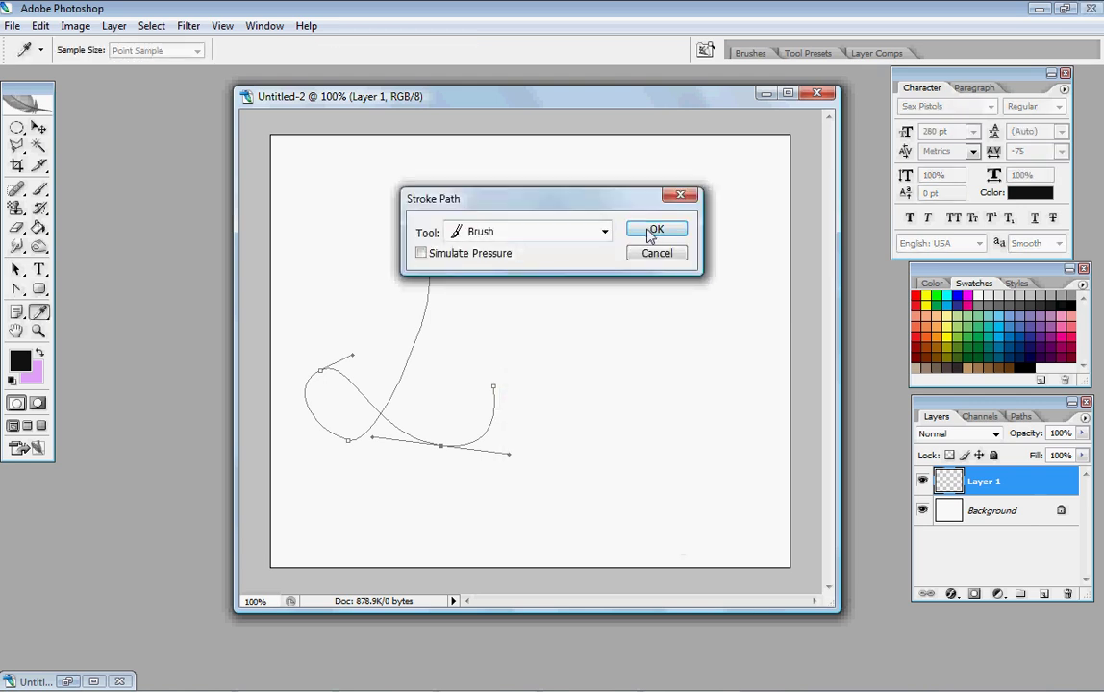
pyautogui.click(654, 230)
pyautogui.rightClick(519, 322)
pyautogui.click(570, 346)
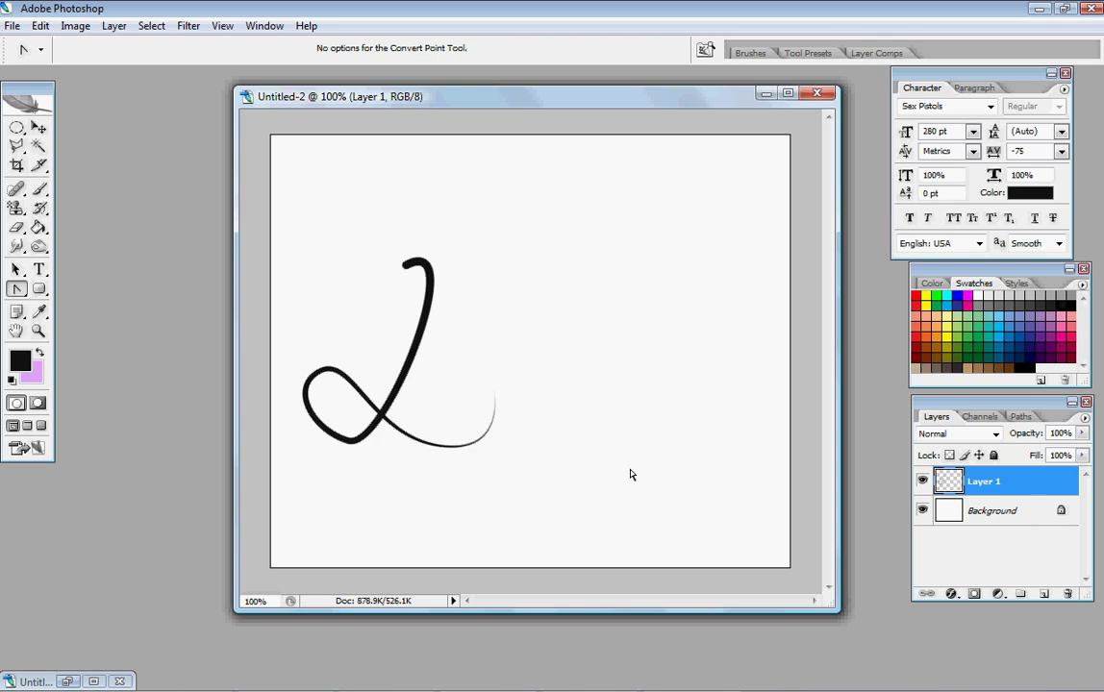
# Step: Start a Pen path right of the L, then delete that first attempt
pyautogui.click(17, 288)
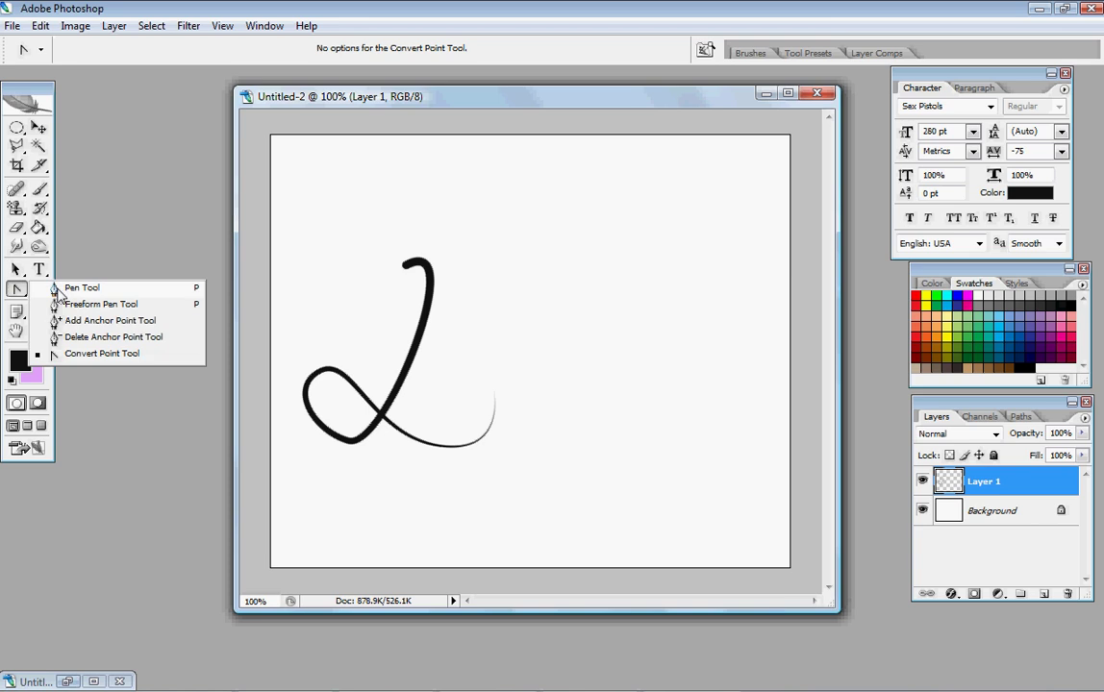
pyautogui.click(81, 287)
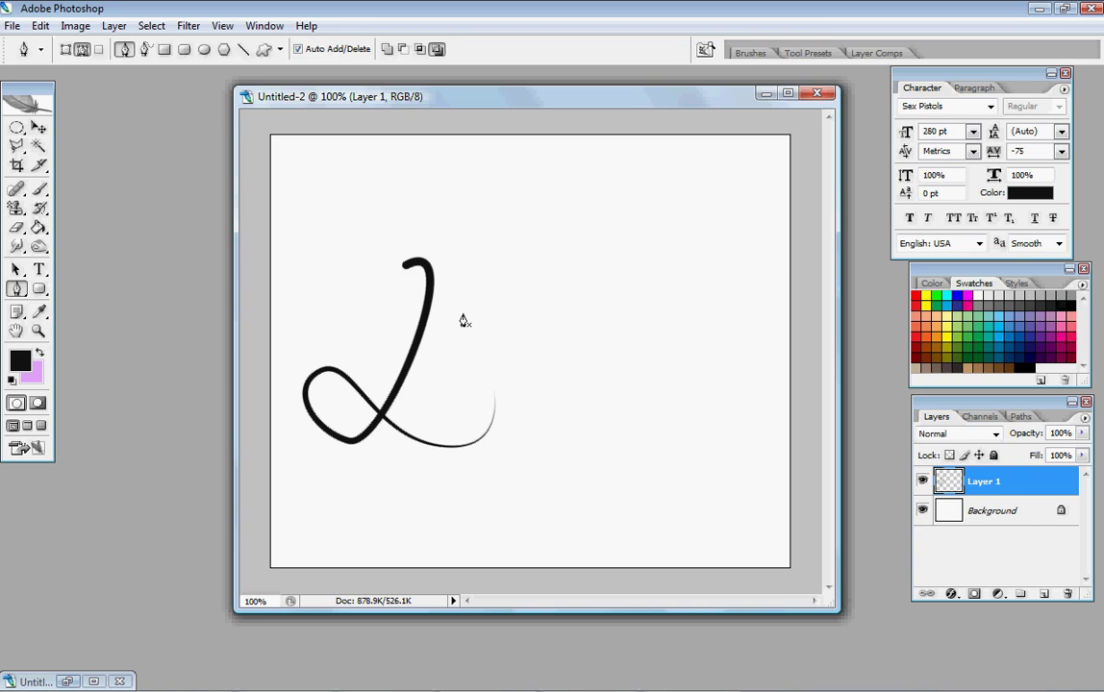
pyautogui.click(463, 313)
pyautogui.click(459, 362)
pyautogui.click(497, 380)
pyautogui.click(524, 322)
pyautogui.click(471, 314)
pyautogui.rightClick(487, 327)
pyautogui.click(529, 355)
# Step: Redraw the path with straight-segment anchors tracing the o, v and e
pyautogui.click(455, 361)
pyautogui.click(488, 386)
pyautogui.click(499, 357)
pyautogui.click(481, 338)
pyautogui.click(515, 337)
pyautogui.click(539, 384)
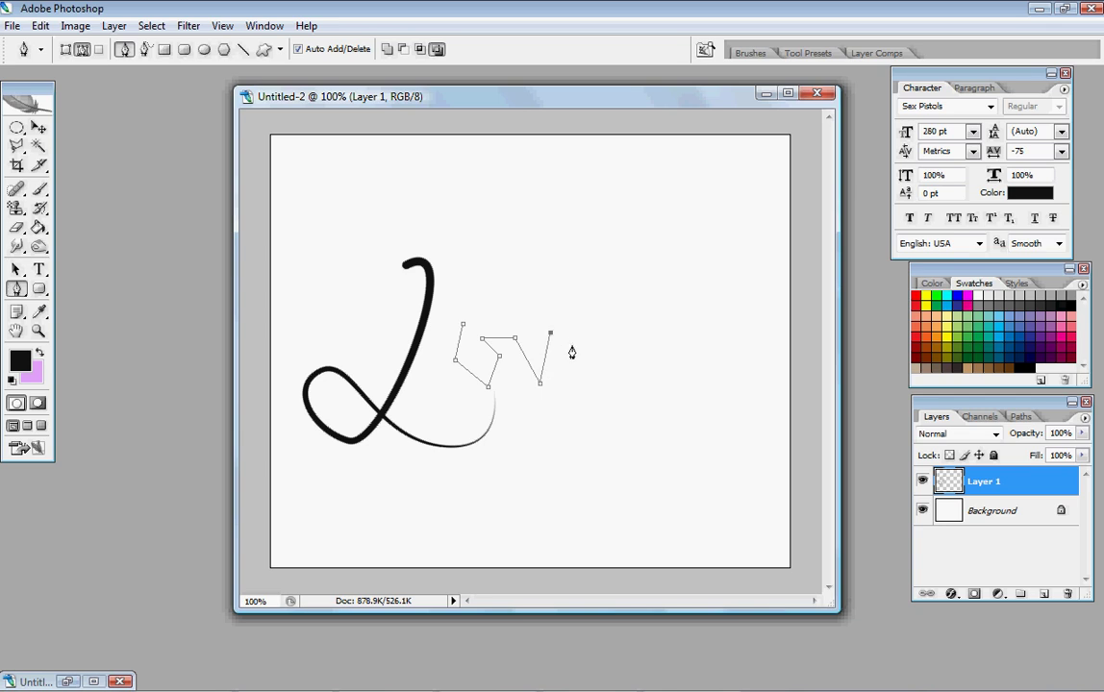
pyautogui.click(578, 349)
pyautogui.click(612, 334)
pyautogui.click(583, 316)
pyautogui.click(574, 374)
pyautogui.click(590, 393)
pyautogui.click(616, 369)
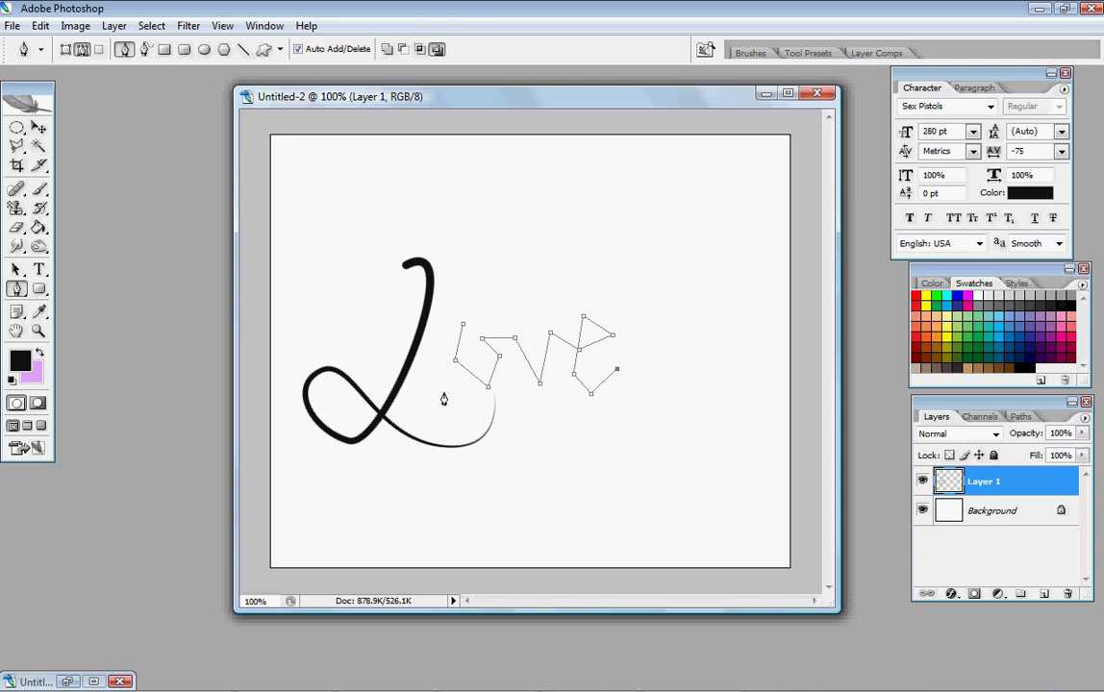
pyautogui.click(16, 288)
# Step: Curve the o's anchors with the Convert Point Tool and delete its unneeded anchor
pyautogui.click(69, 354)
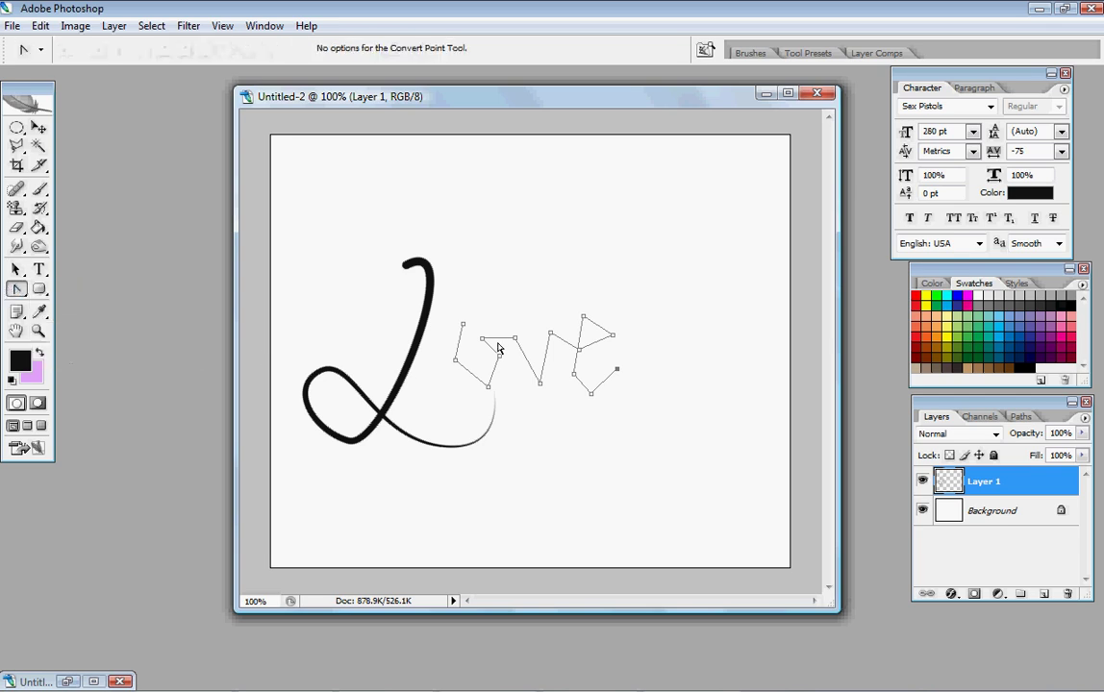
pyautogui.moveTo(489, 388); pyautogui.dragTo(514, 387)
pyautogui.moveTo(462, 324)
pyautogui.mouseDown()
pyautogui.moveTo(441, 306)
pyautogui.moveTo(447, 315)
pyautogui.mouseUp()
pyautogui.moveTo(499, 361); pyautogui.dragTo(494, 359)
pyautogui.rightClick(499, 357)
pyautogui.click(525, 365)
pyautogui.moveTo(516, 341); pyautogui.dragTo(512, 310)
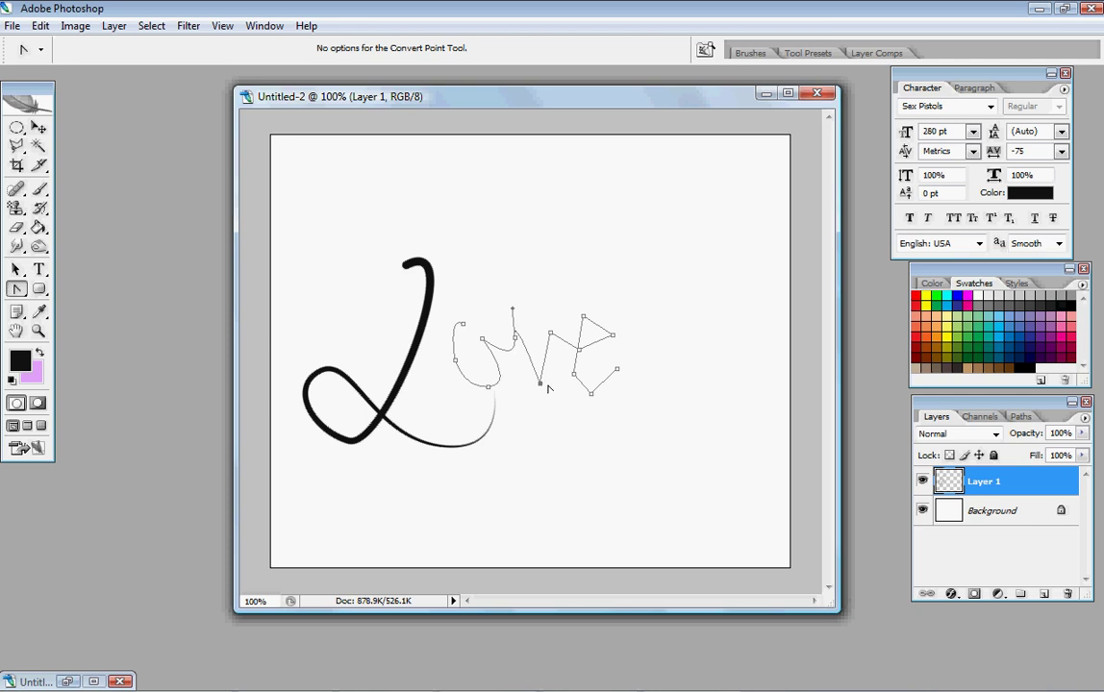
# Step: Round the v's bottom point and curve the e, removing its lower anchor
pyautogui.moveTo(541, 384); pyautogui.dragTo(573, 317)
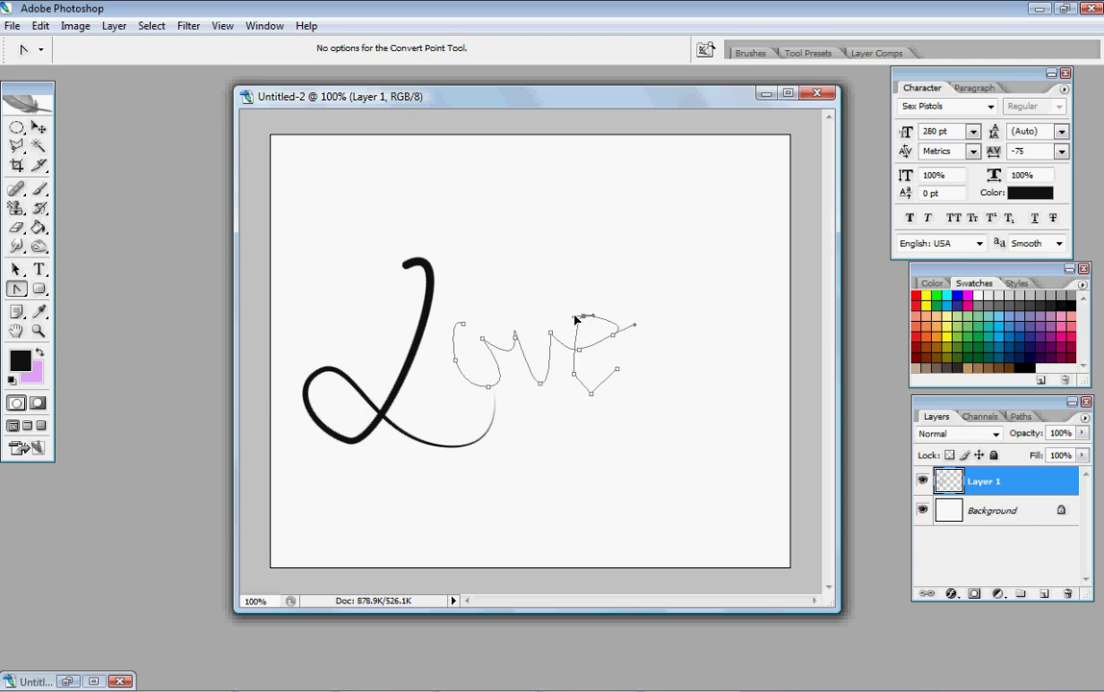
pyautogui.moveTo(575, 375); pyautogui.dragTo(583, 385)
pyautogui.rightClick(591, 402)
pyautogui.click(602, 404)
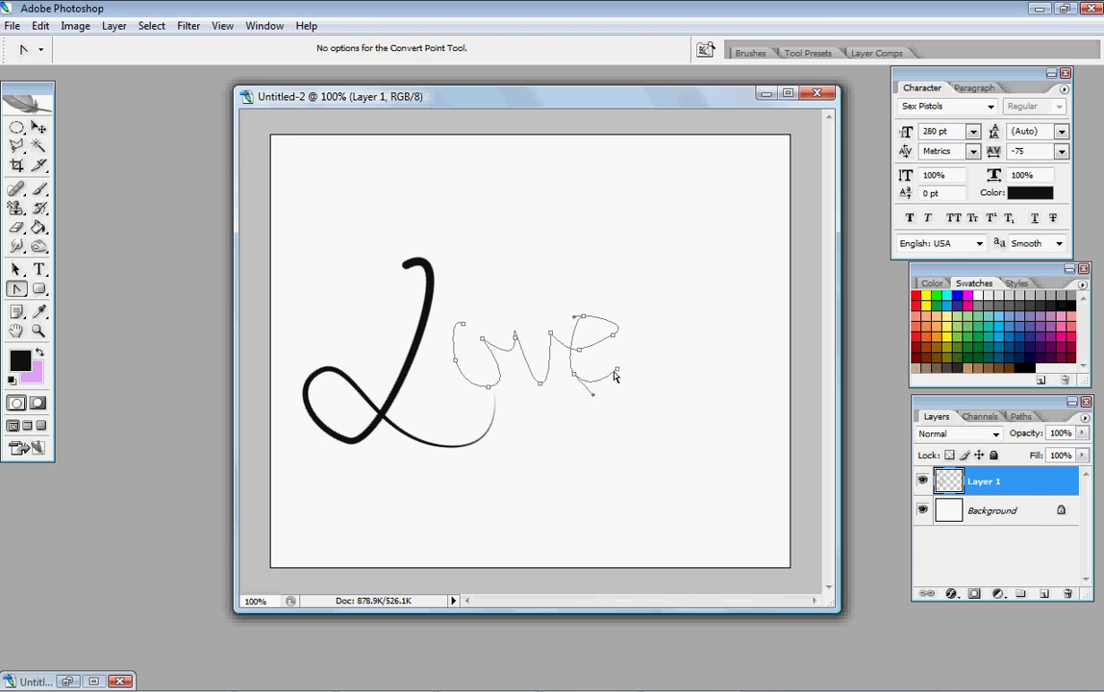
pyautogui.moveTo(616, 372)
pyautogui.mouseDown()
pyautogui.moveTo(630, 368)
pyautogui.moveTo(618, 379)
pyautogui.mouseUp()
# Step: Set the brush's Shape Dynamics size Fade steps to 1000
pyautogui.click(39, 191)
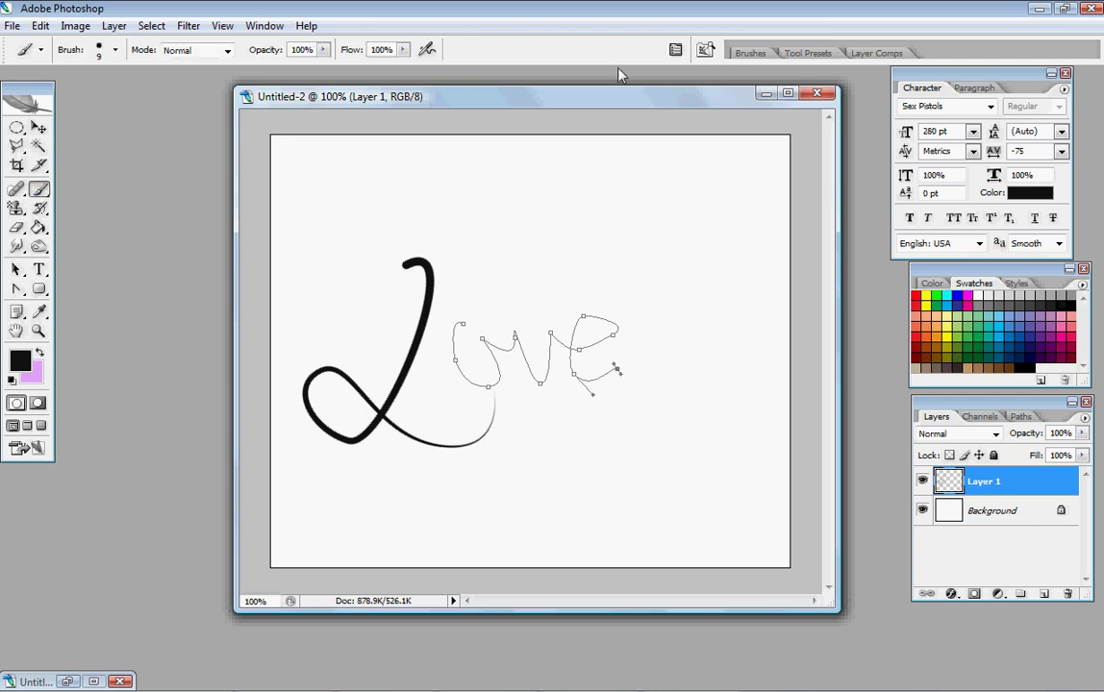
pyautogui.click(749, 53)
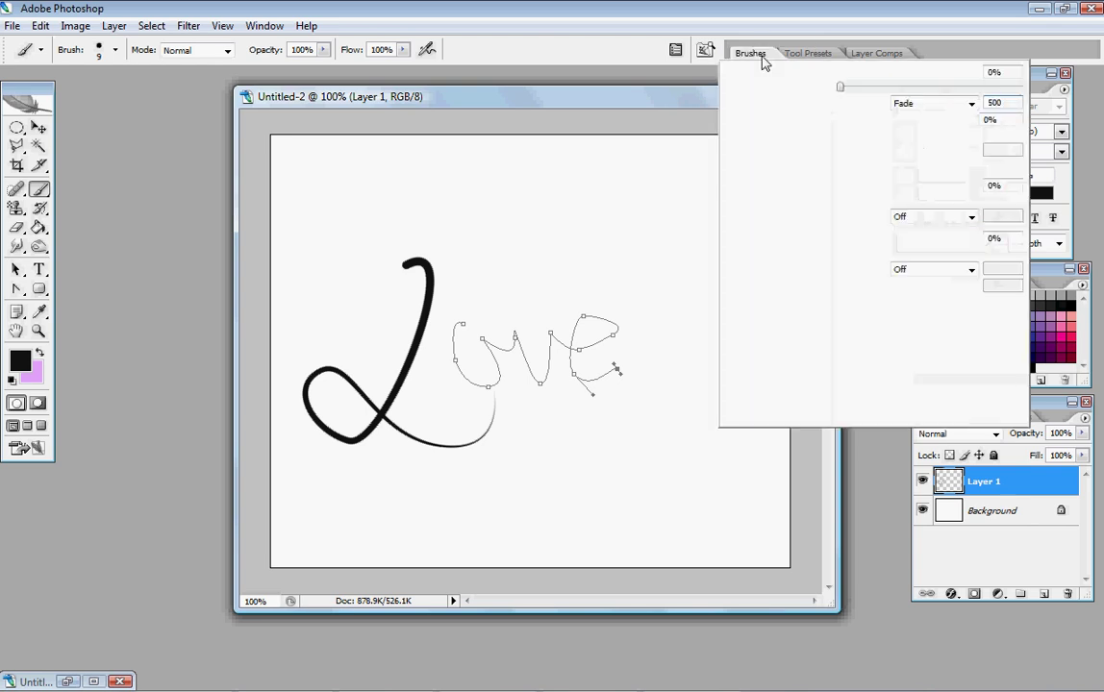
pyautogui.click(1004, 103)
pyautogui.write('1000')
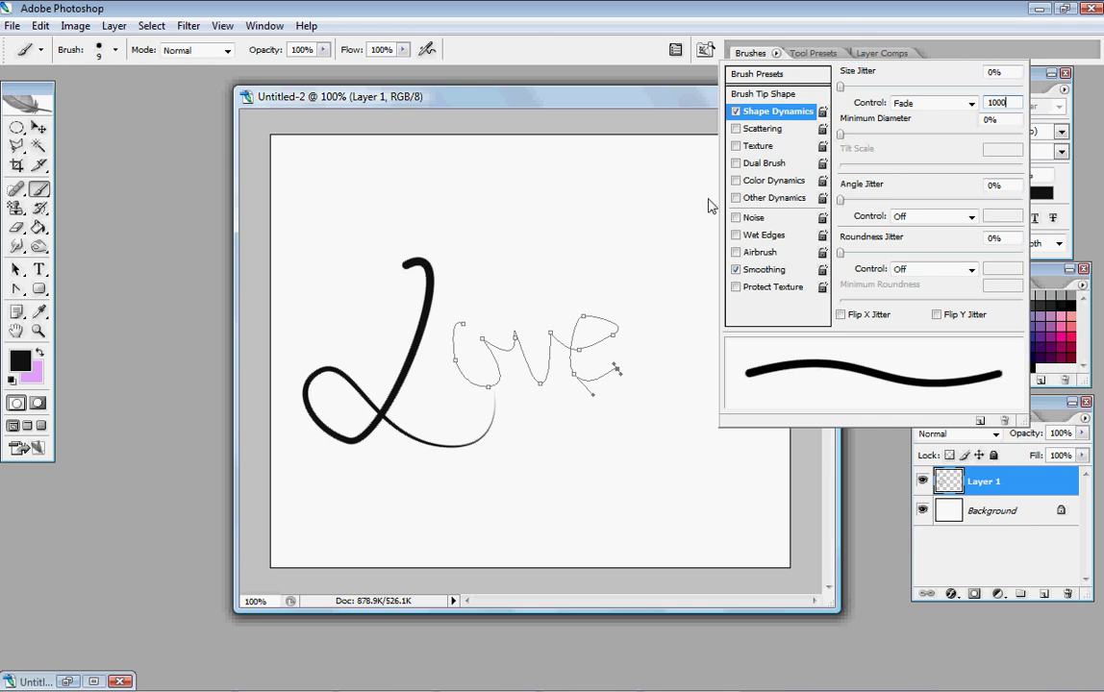
# Step: Test-stroke the 'ove' path with the brush, then undo the stroke
pyautogui.click(17, 289)
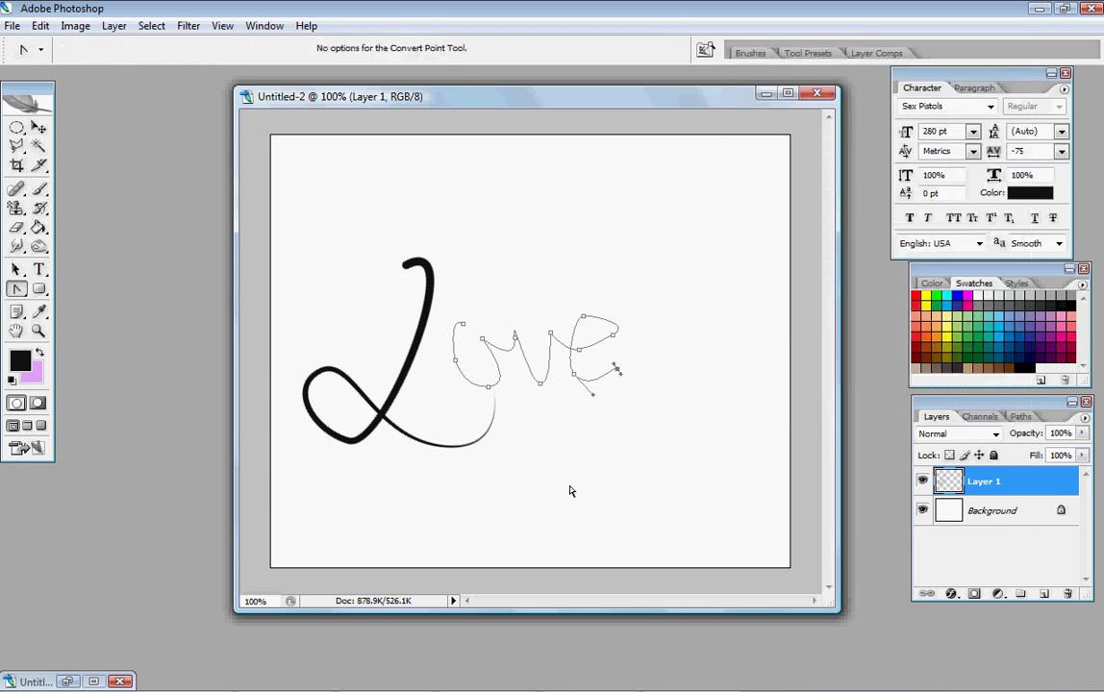
pyautogui.rightClick(538, 414)
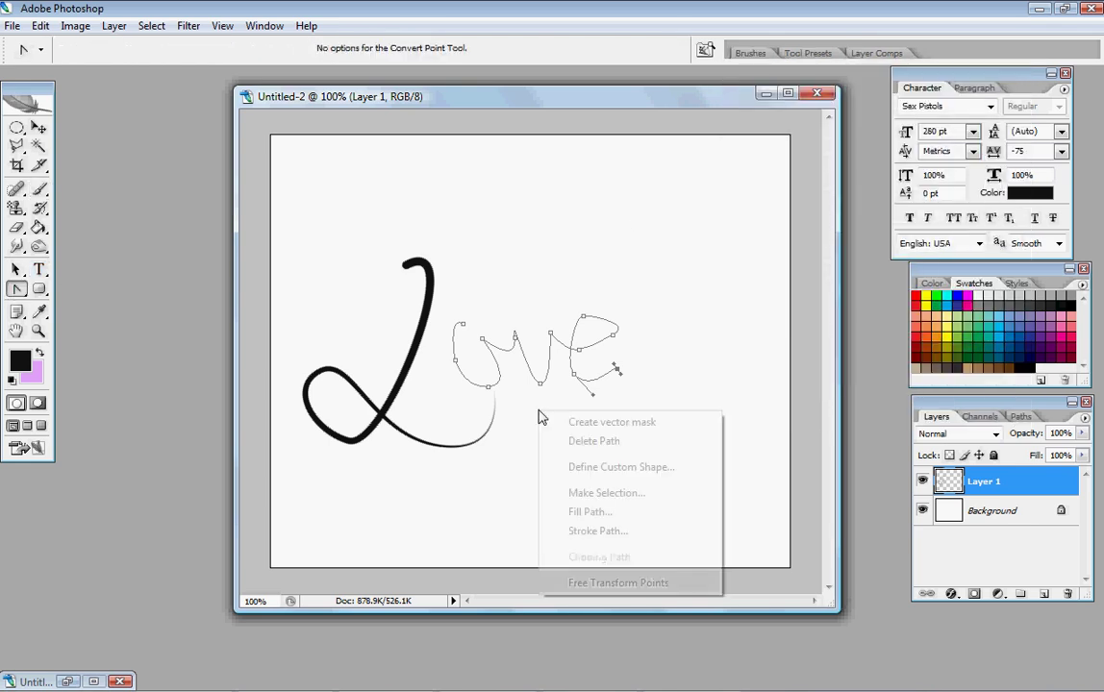
pyautogui.click(606, 531)
pyautogui.press('Return')
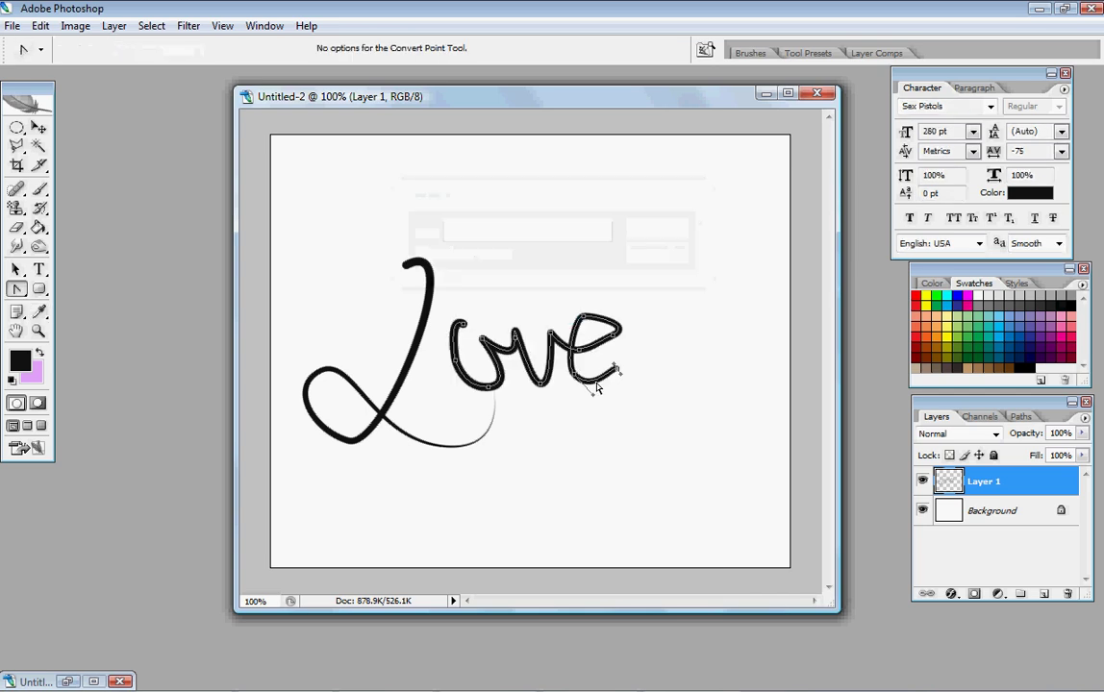
pyautogui.hotkey('ctrl', 'z')
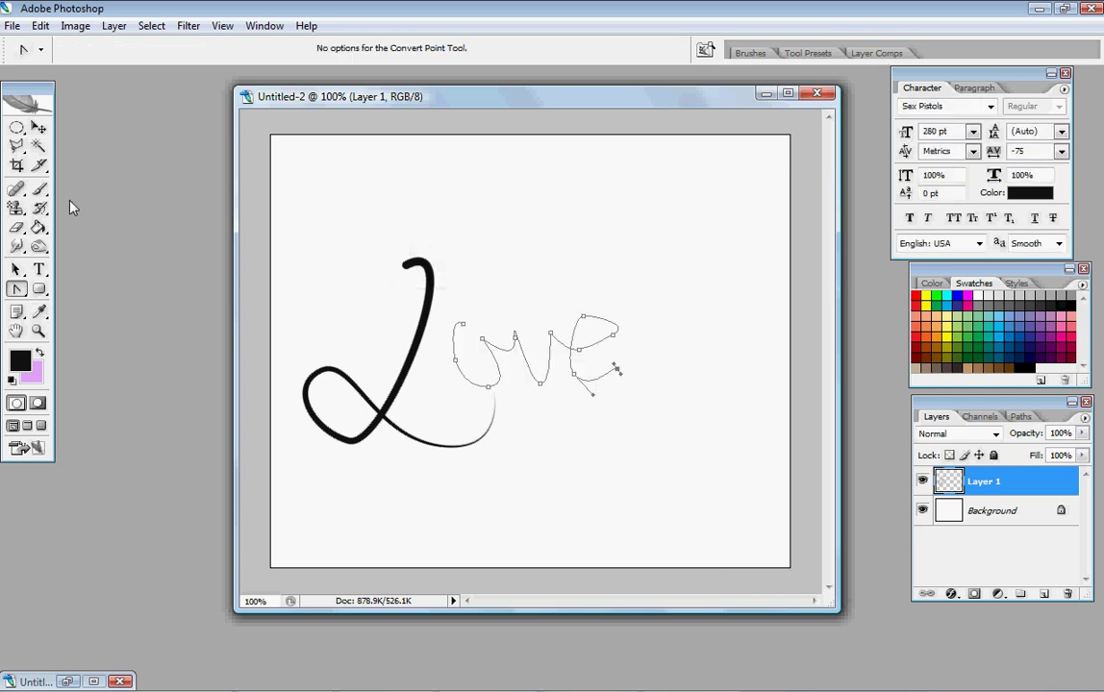
# Step: Reopen Shape Dynamics and retype the size Fade steps, settling on 600
pyautogui.click(38, 188)
pyautogui.click(751, 51)
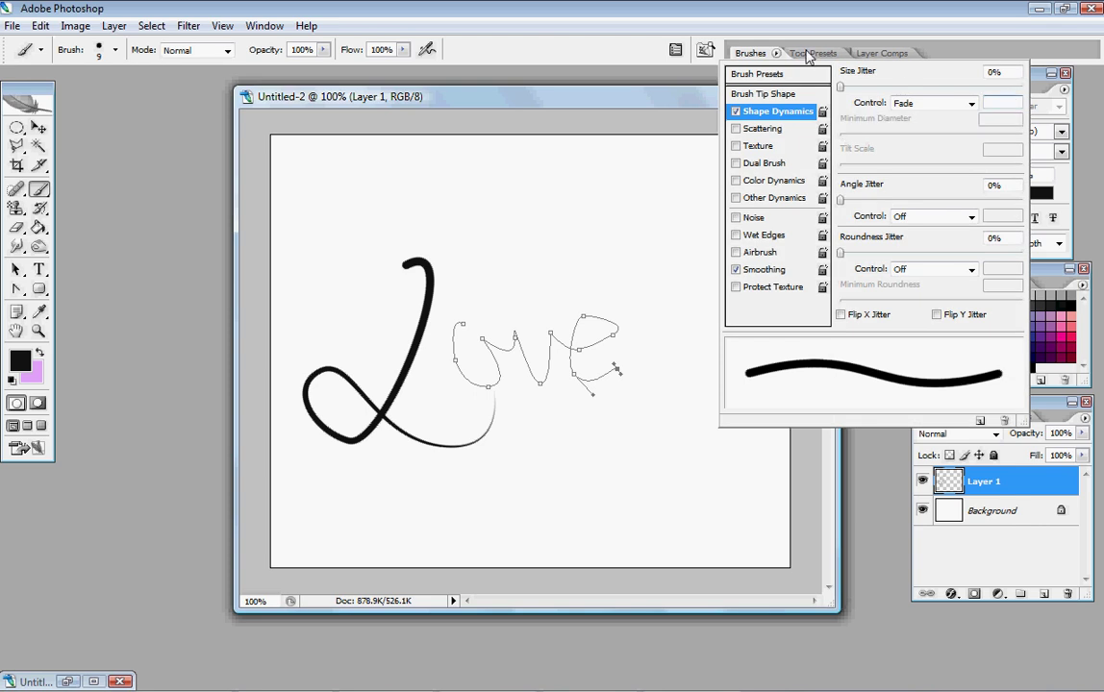
pyautogui.write('700')
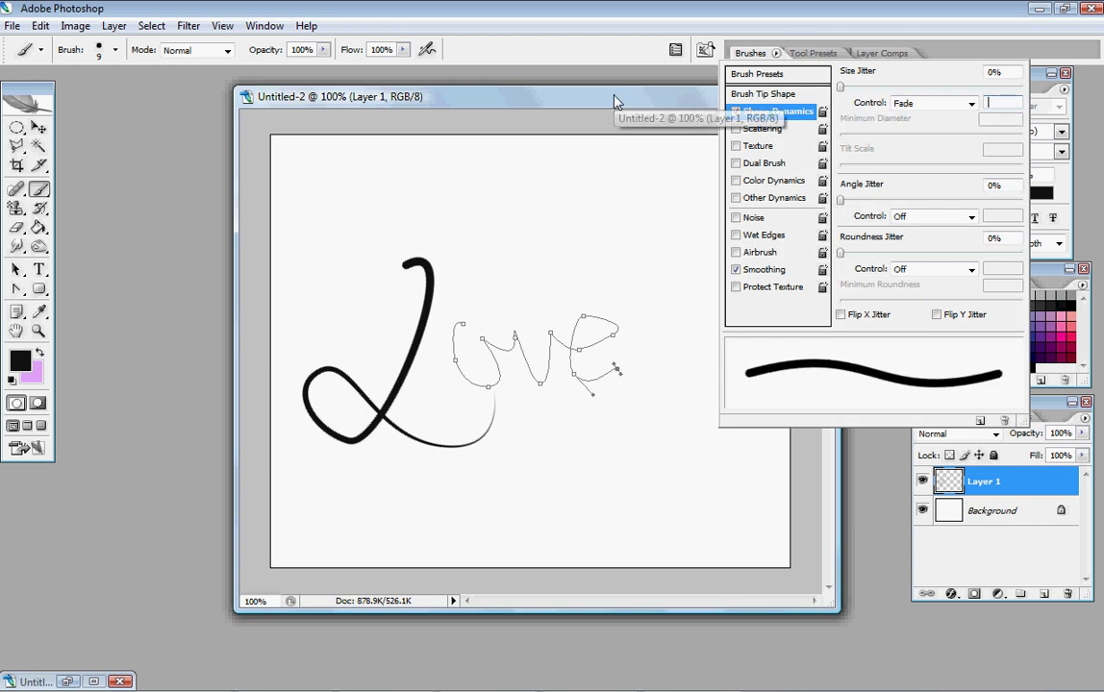
pyautogui.write('600')
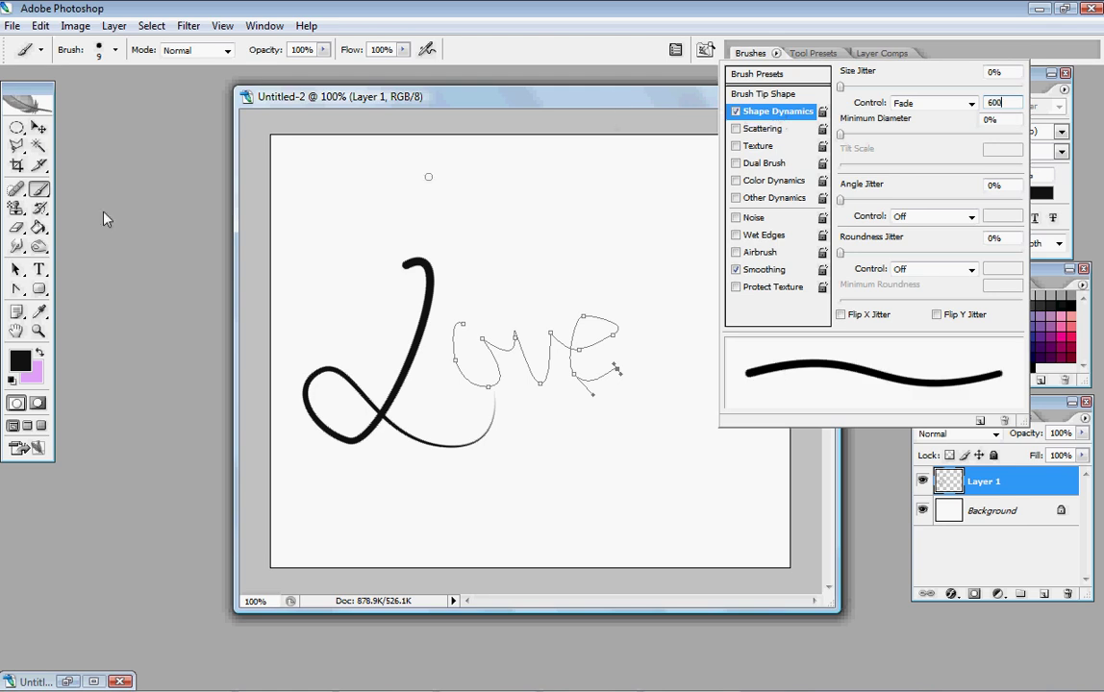
# Step: Stroke the 'ove' path with the 600-step fading brush and delete the path
pyautogui.moveTo(16, 288); pyautogui.dragTo(97, 350)
pyautogui.rightClick(575, 340)
pyautogui.click(642, 479)
pyautogui.press('Return')
pyautogui.rightClick(553, 344)
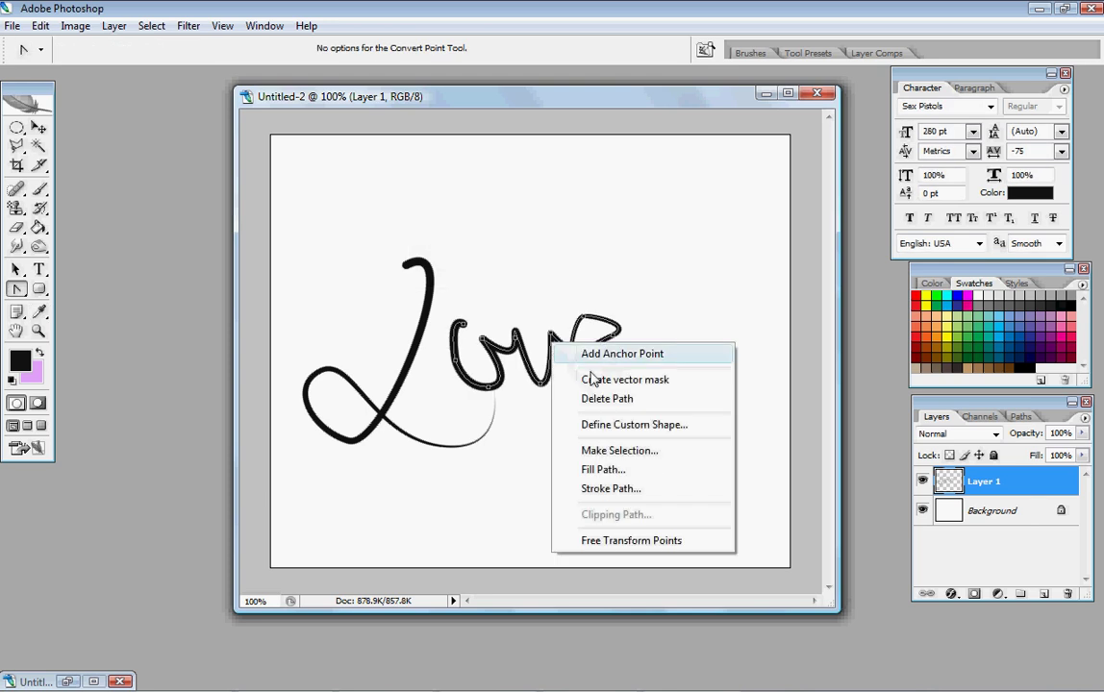
pyautogui.click(652, 400)
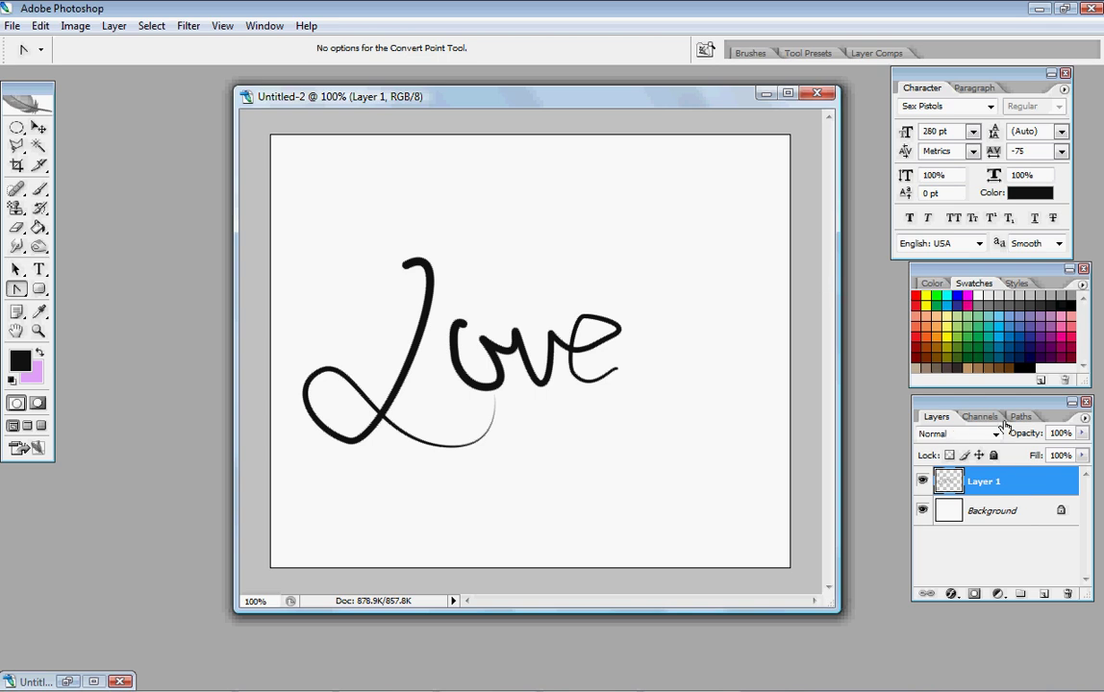
# Step: Apply a Drop Shadow layer style to Layer 1's 'Love' lettering
pyautogui.doubleClick(1025, 485)
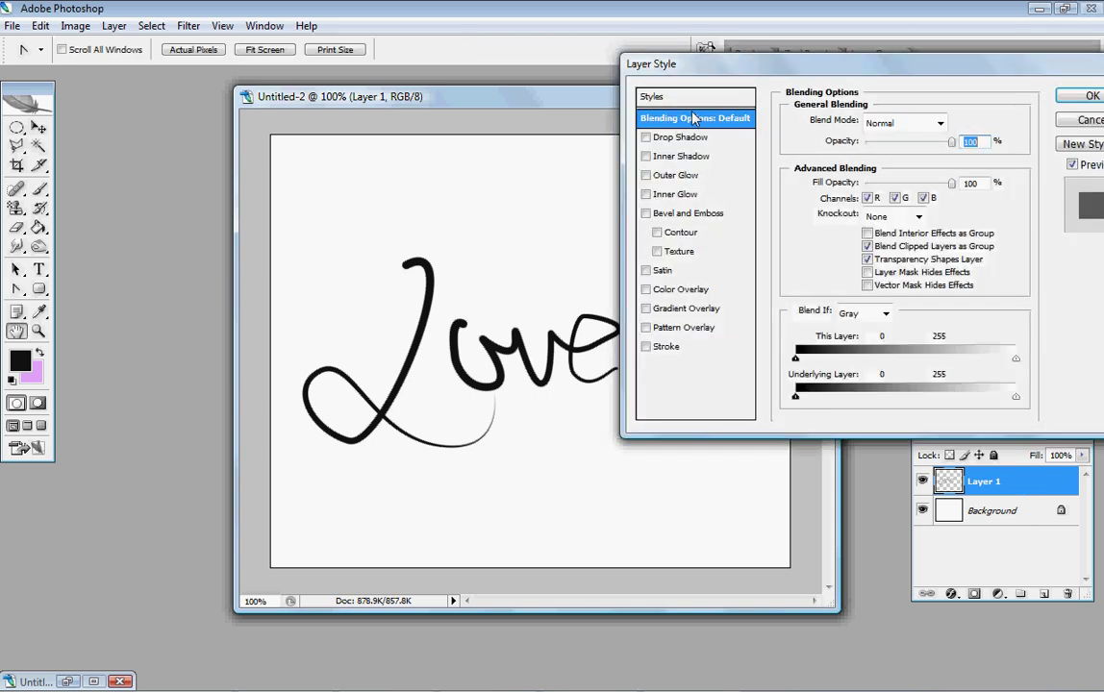
pyautogui.click(676, 136)
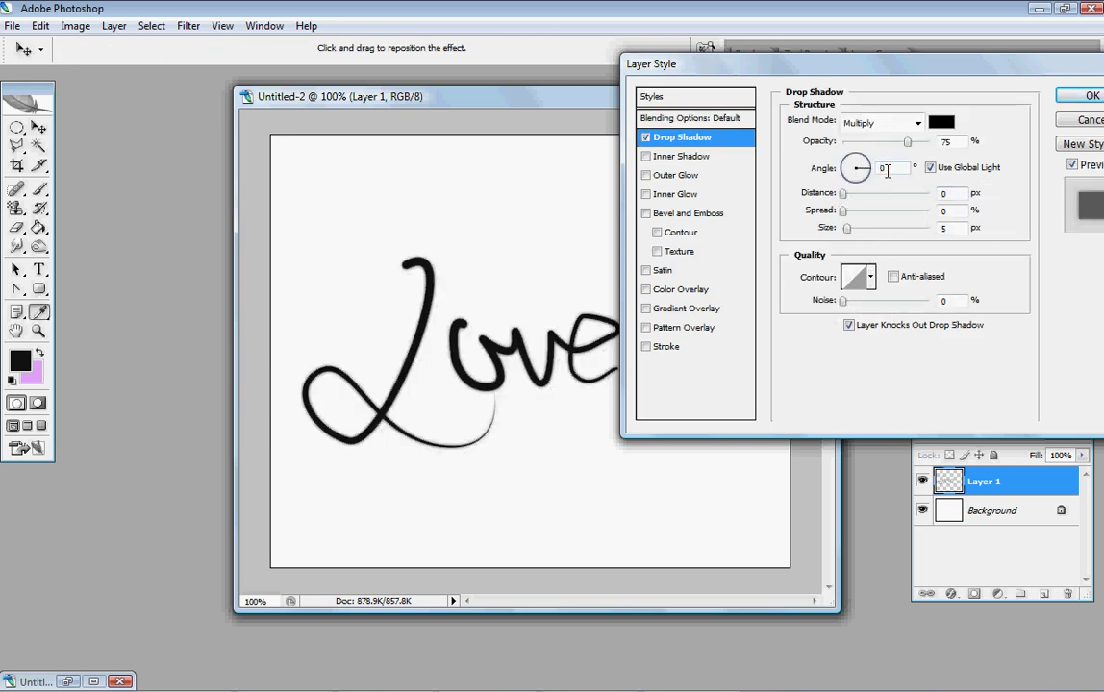
pyautogui.press('Return')
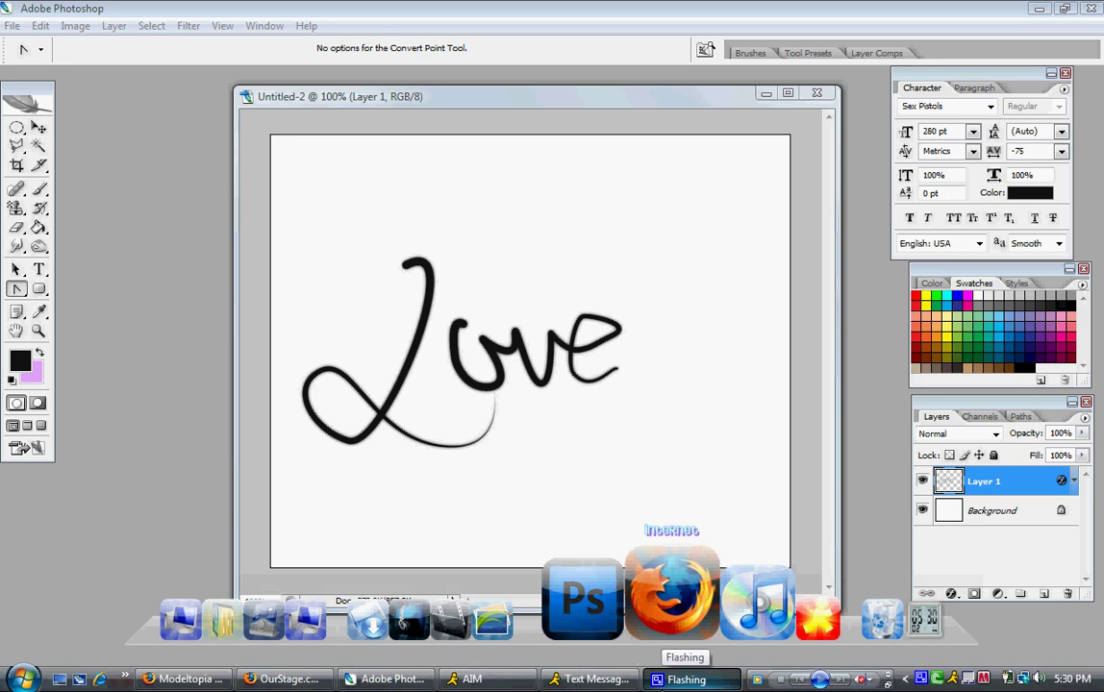
# Step: Bring up the CamStudio recorder window from the system tray
pyautogui.click(918, 678)
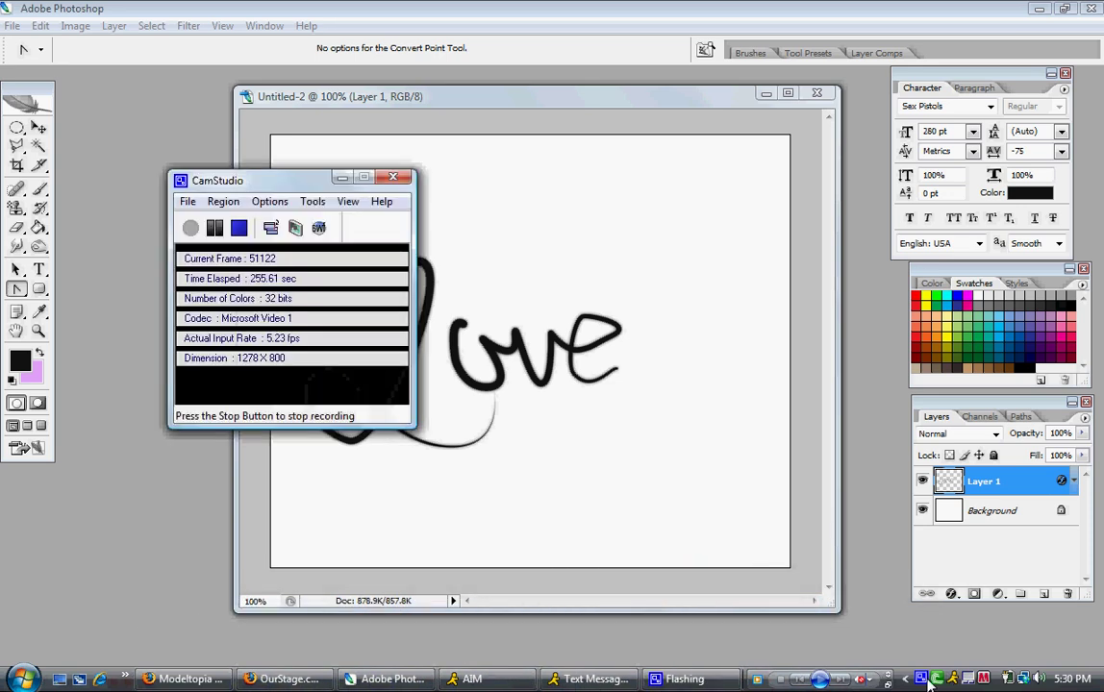